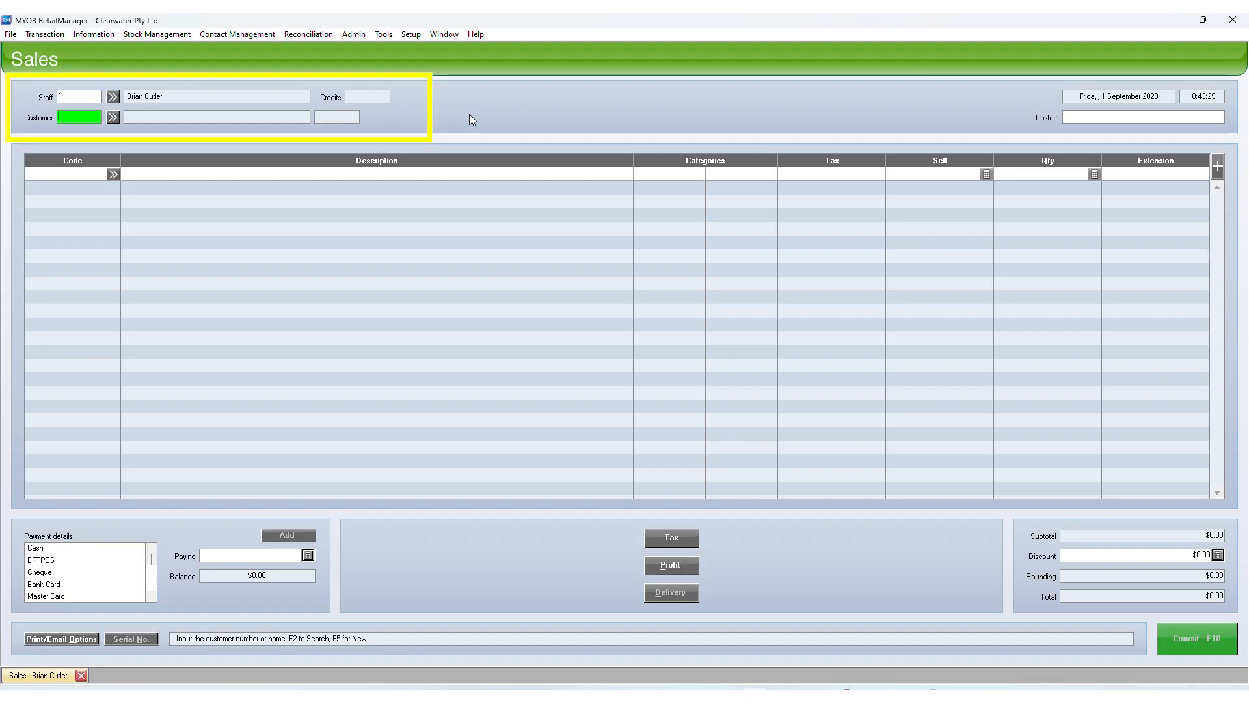
Search for customer 'ABC' from the Customer field, which finds no match
type("B")
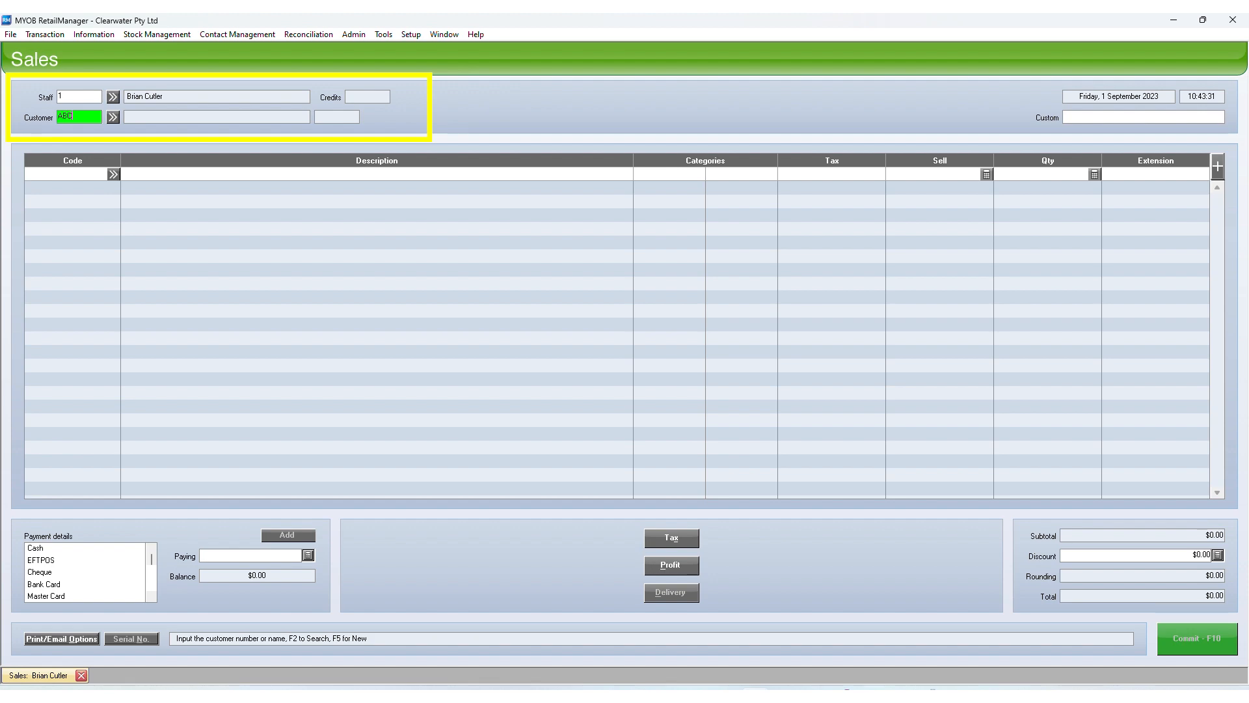
type("C")
key("Return")
key("c")
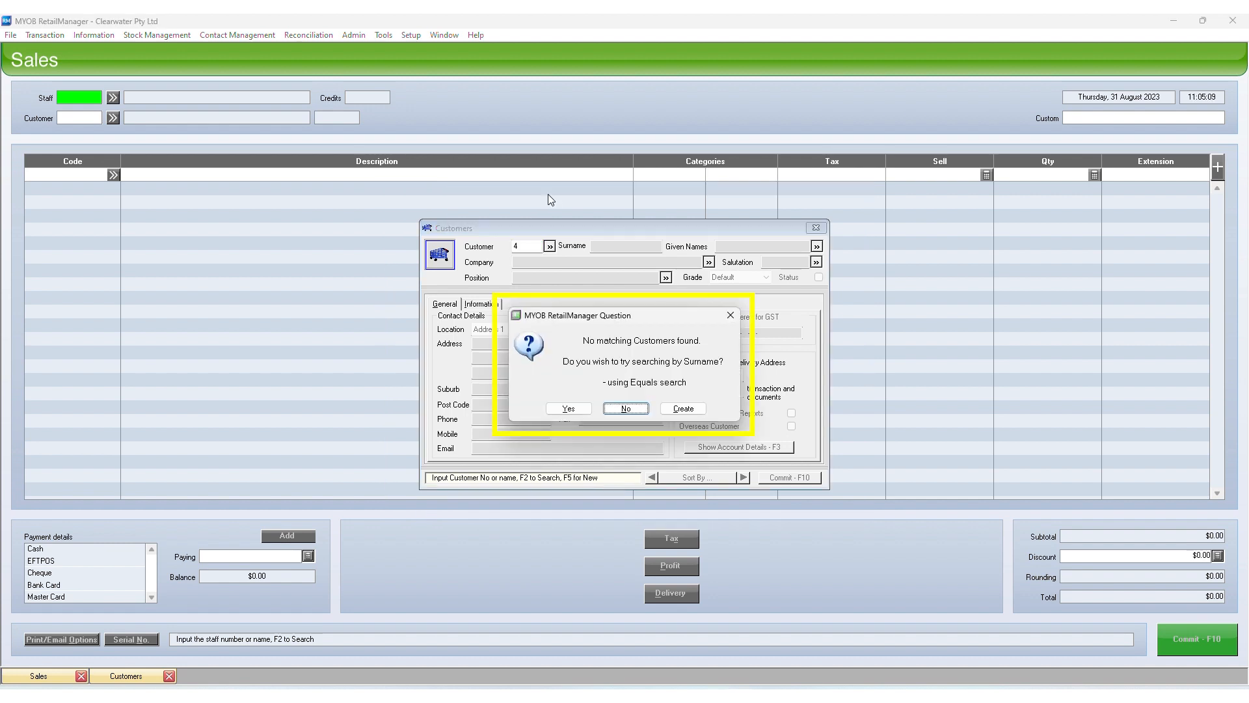
Create customer number 4 with company Kenton Clearing Pty Ltd and position Director
left_click(683, 408)
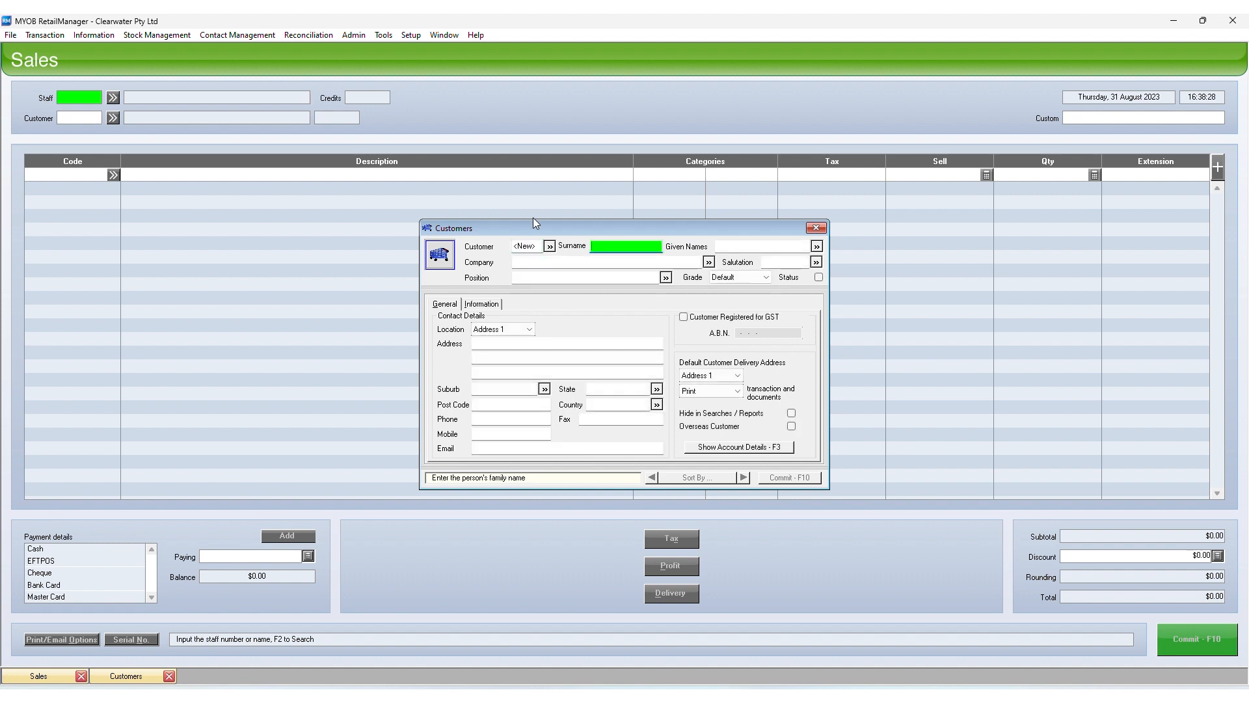
left_click(540, 246)
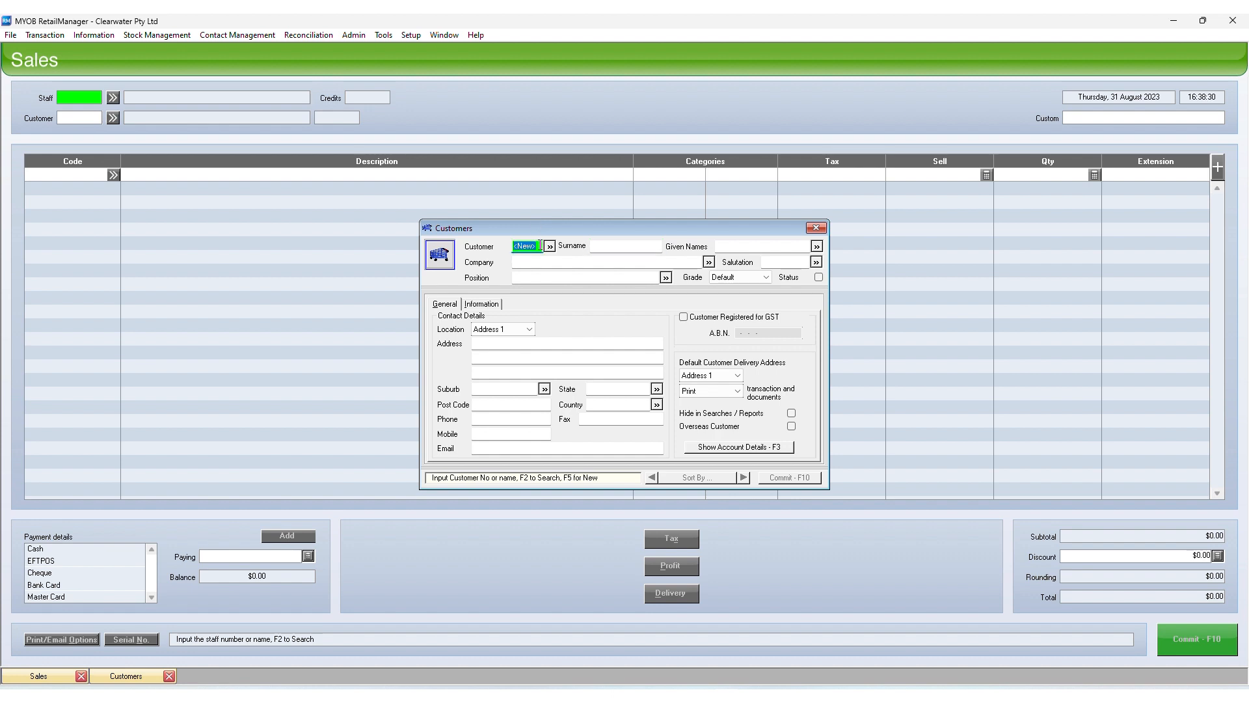
type("4")
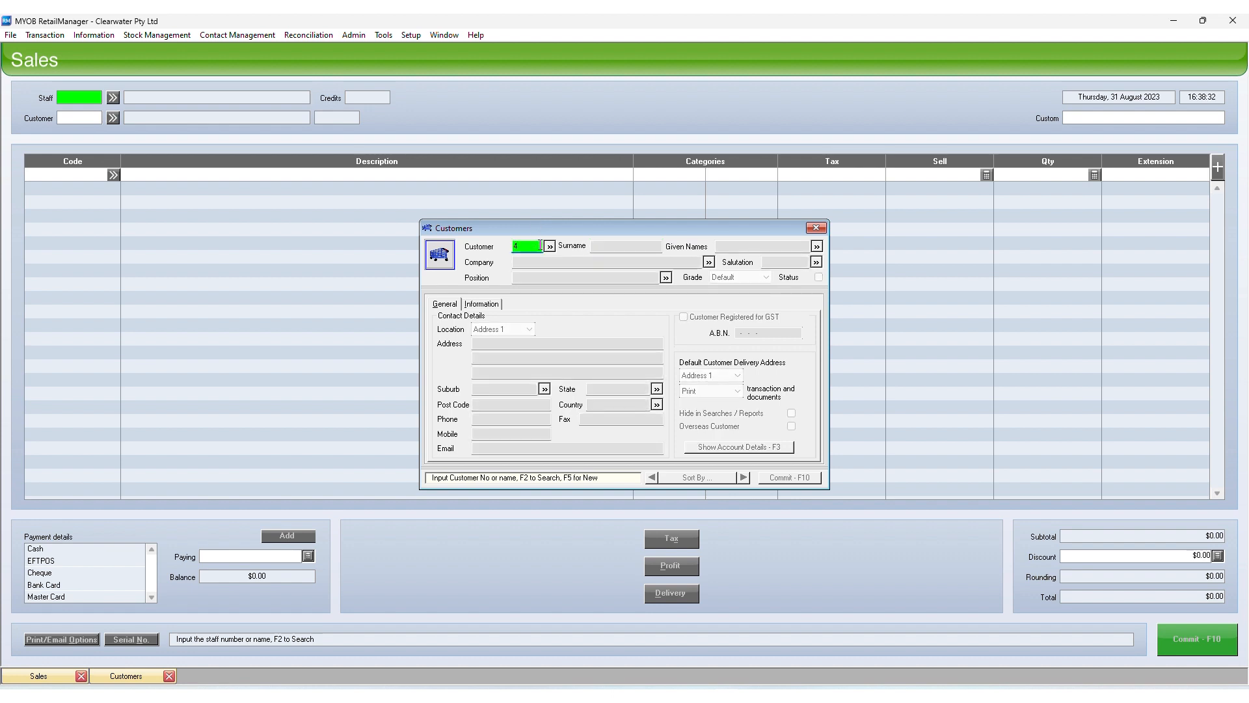
key("Return")
key("Return")
left_click(691, 262)
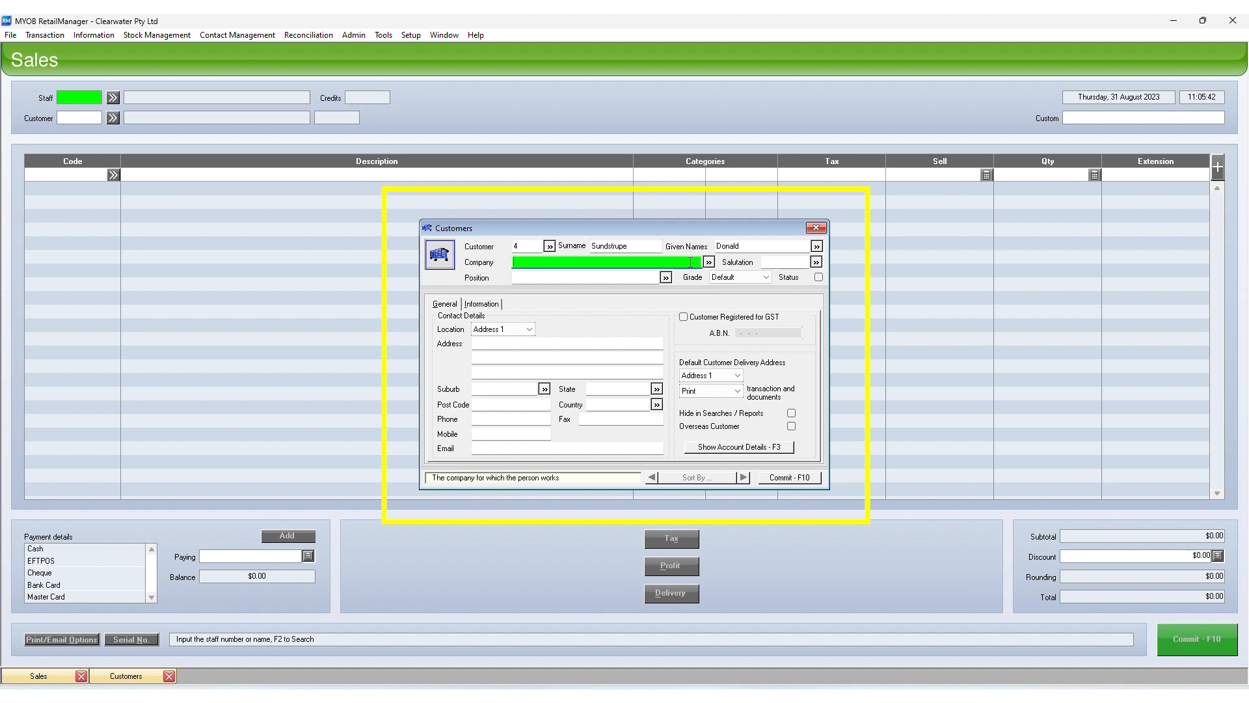
type("Kenton Clearing Pty Ltd")
key("Return")
type("Director")
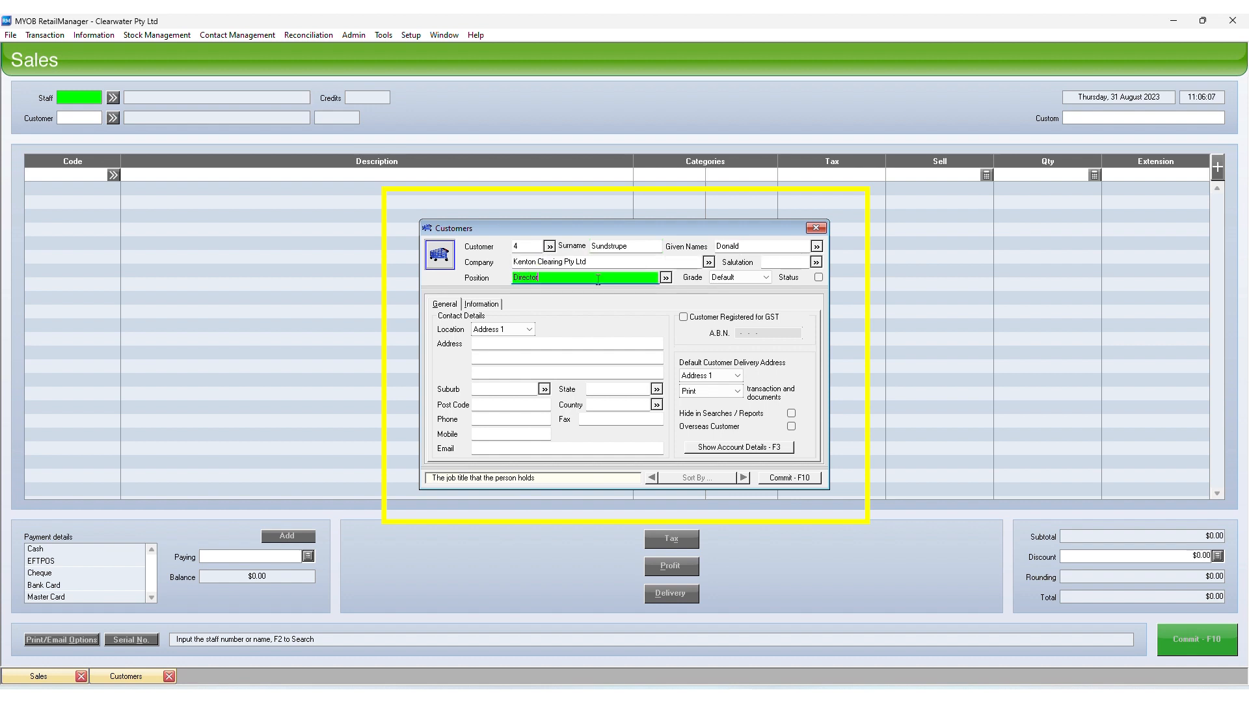
Set the pricing grade to Grade A, then change it back to Default
left_click(767, 279)
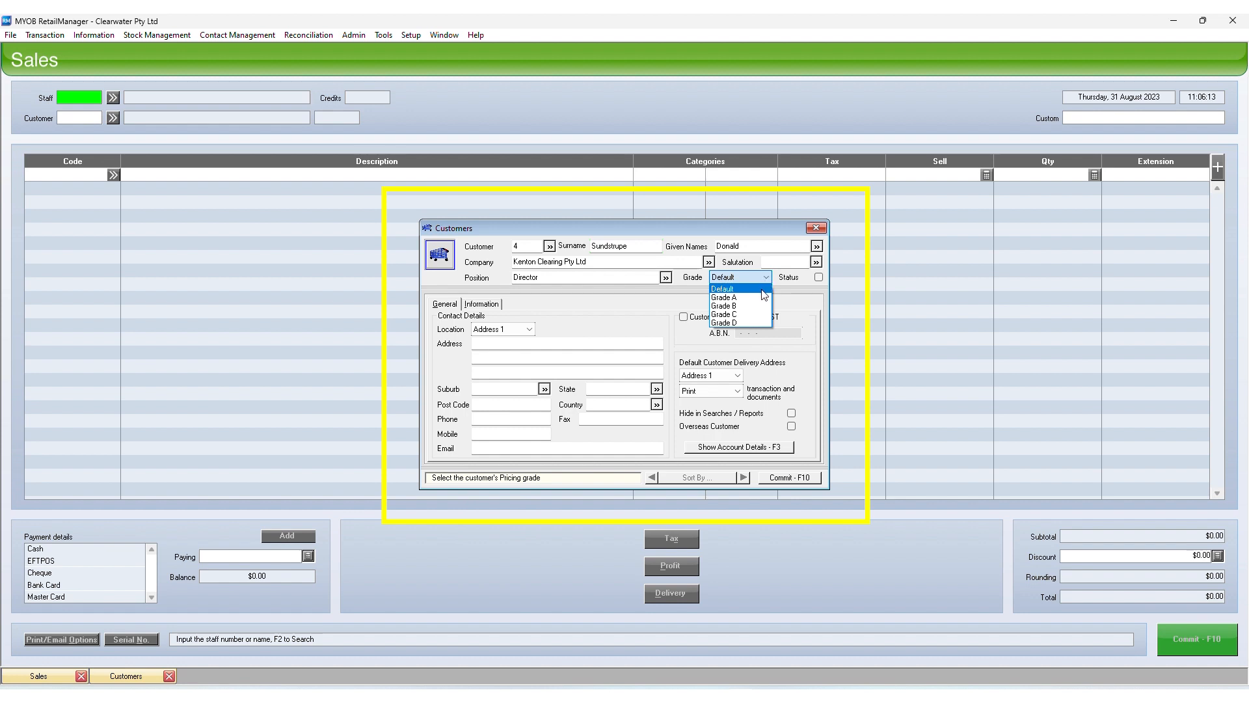
left_click(760, 298)
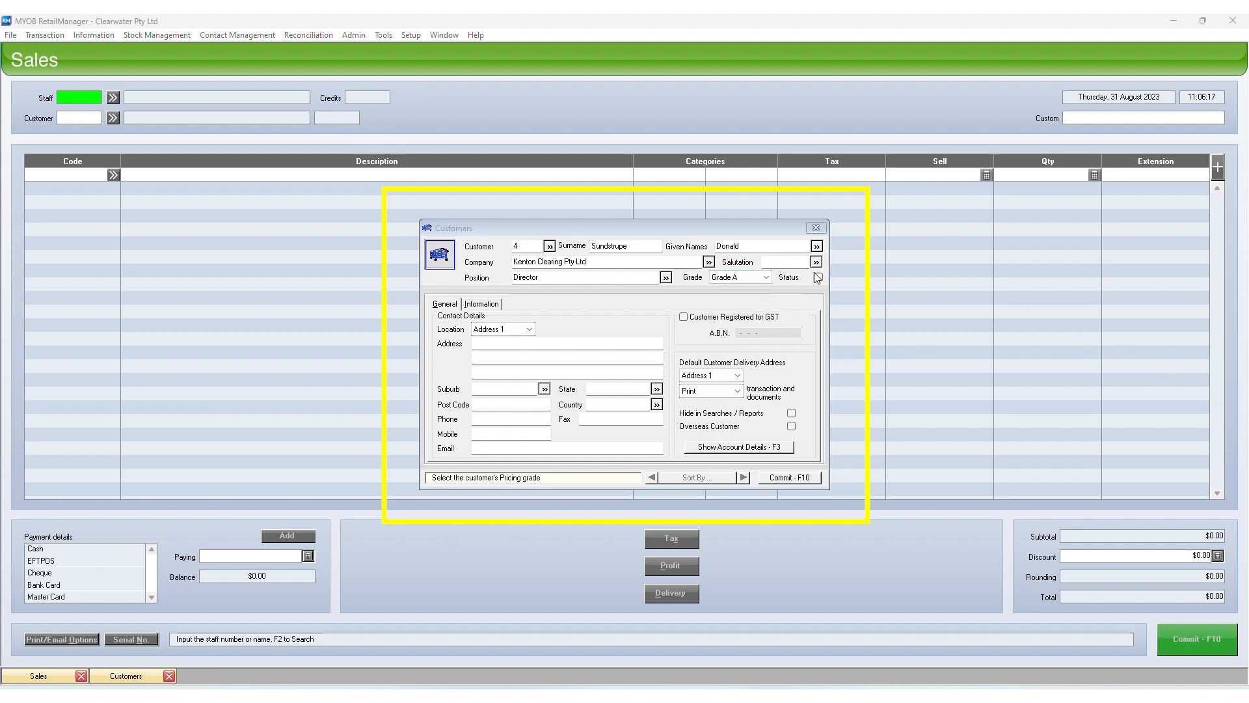
left_click(769, 281)
left_click(756, 287)
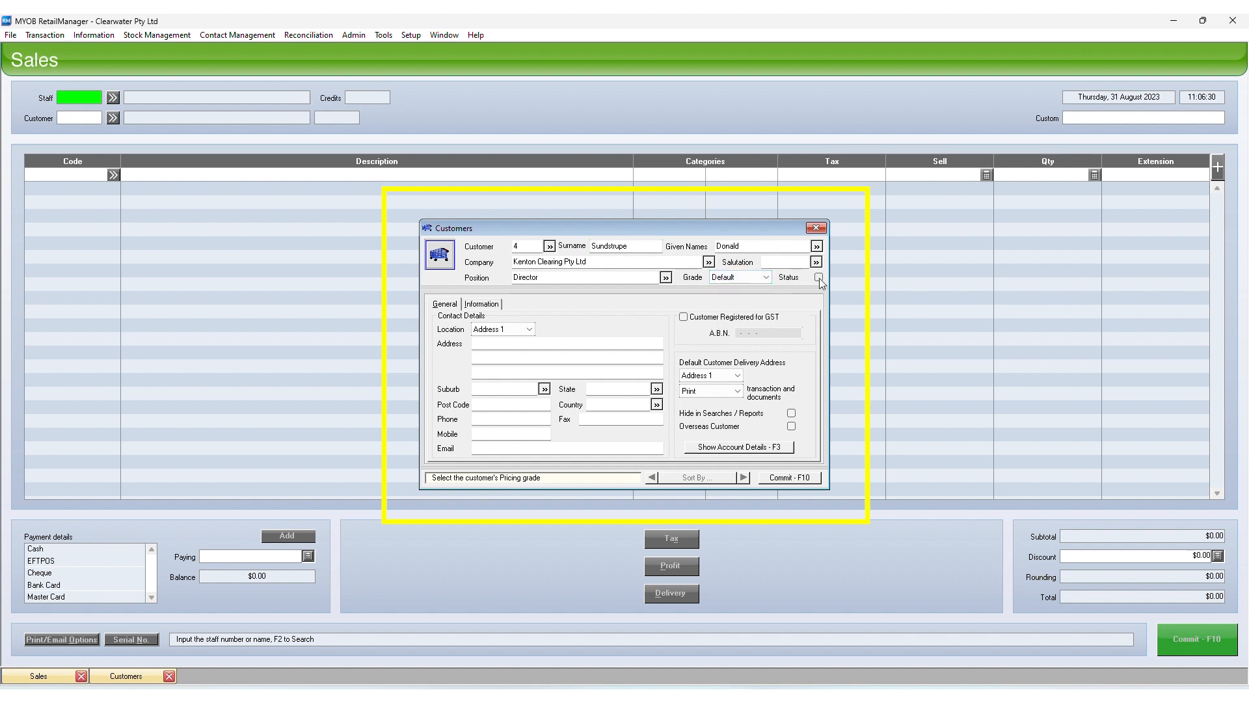
In Setup > Options custom labels, rename the Customer Status label to VIP
left_click(410, 35)
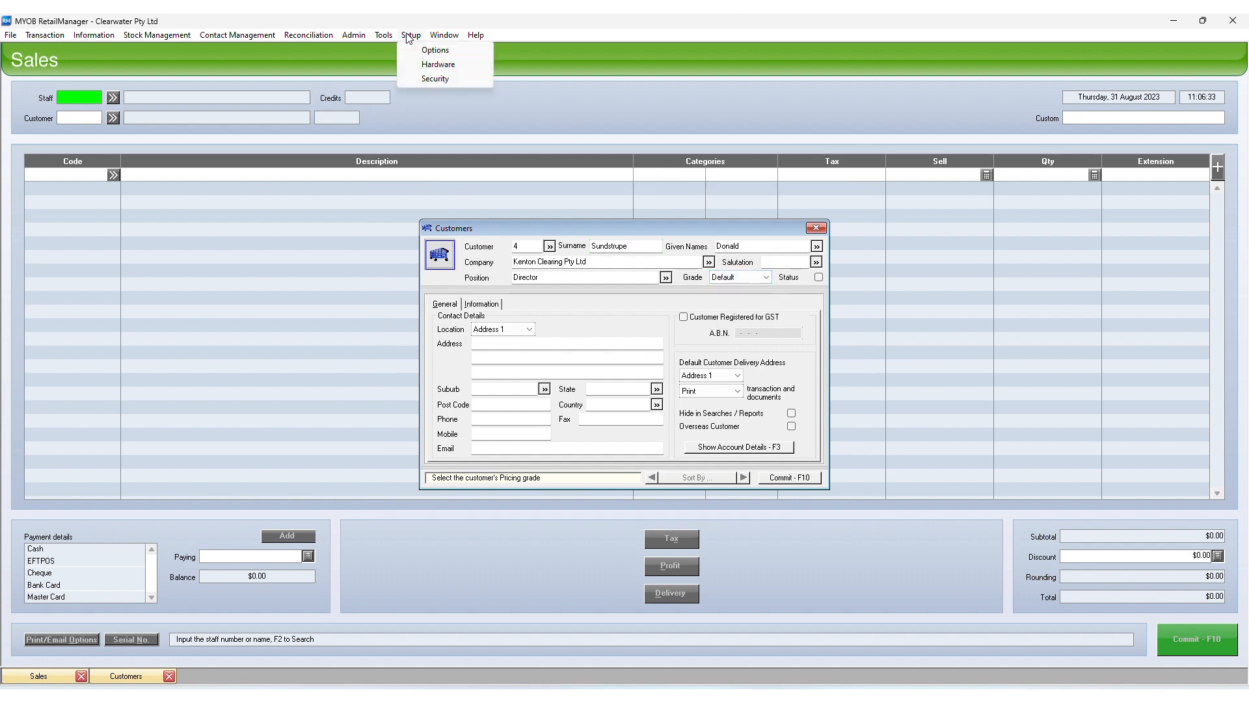
left_click(429, 49)
left_click(419, 287)
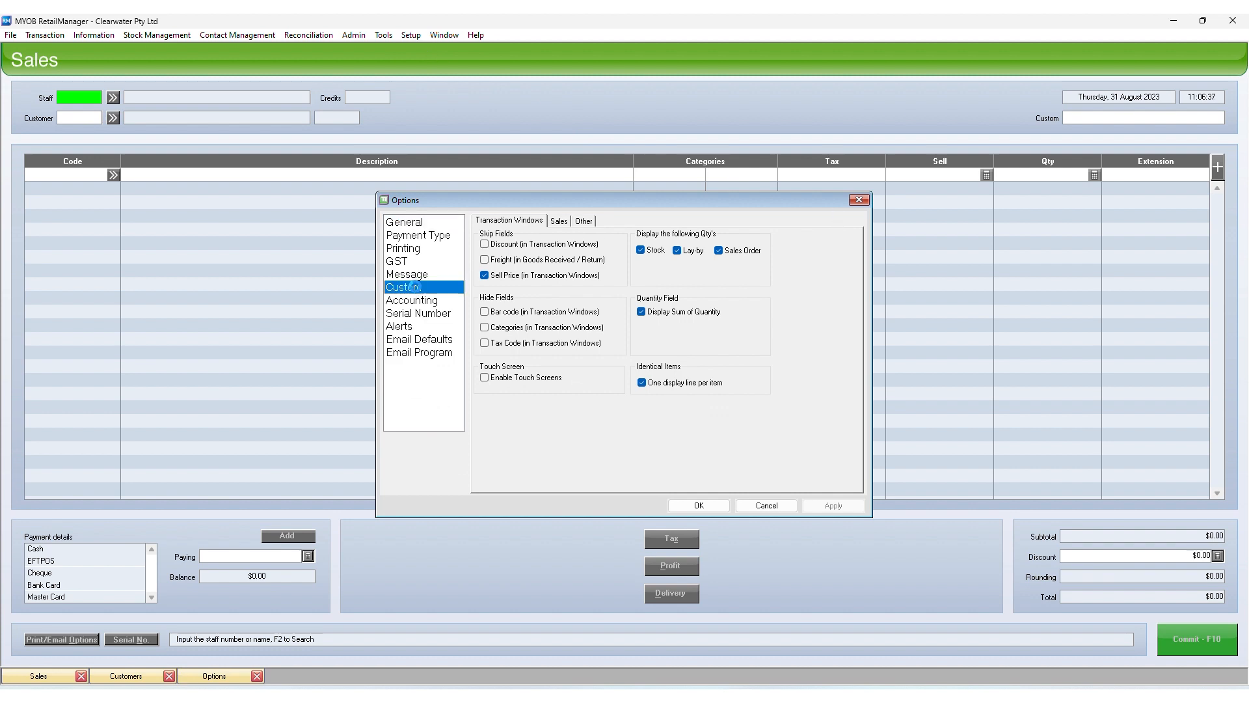
left_click(719, 301)
type("VIP")
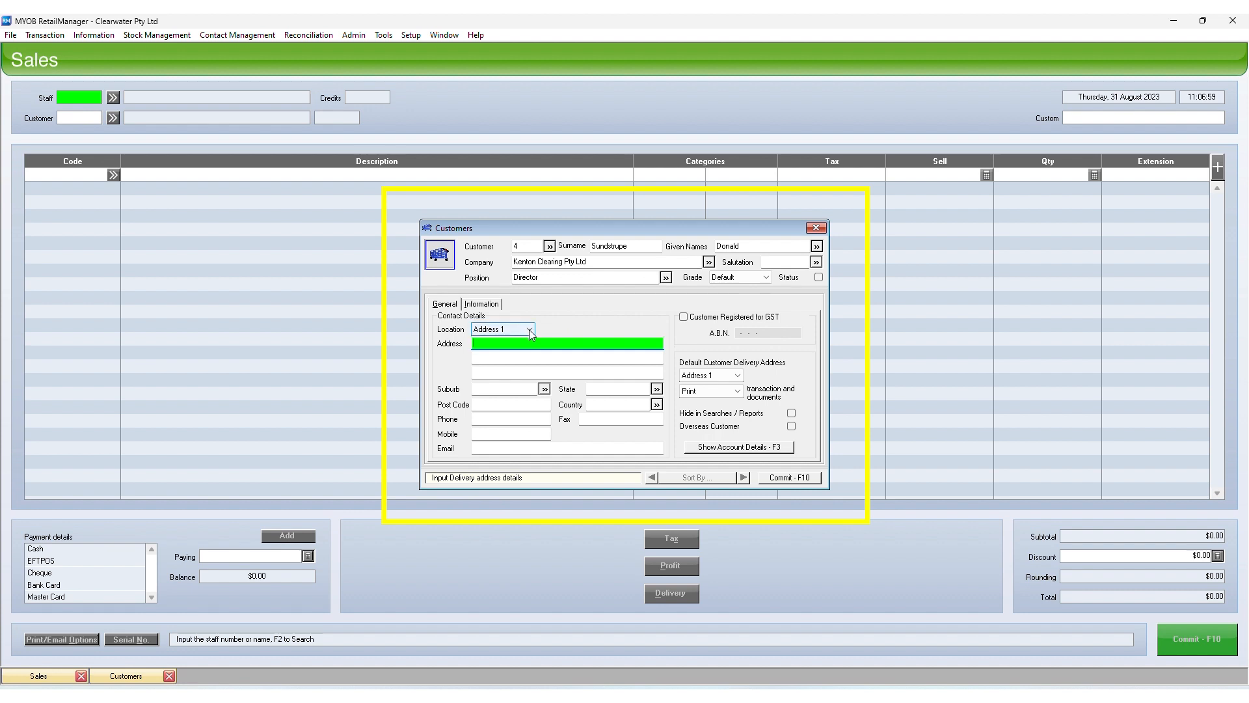
Enter the Address 1 street, suburb, state and post code
left_click(529, 330)
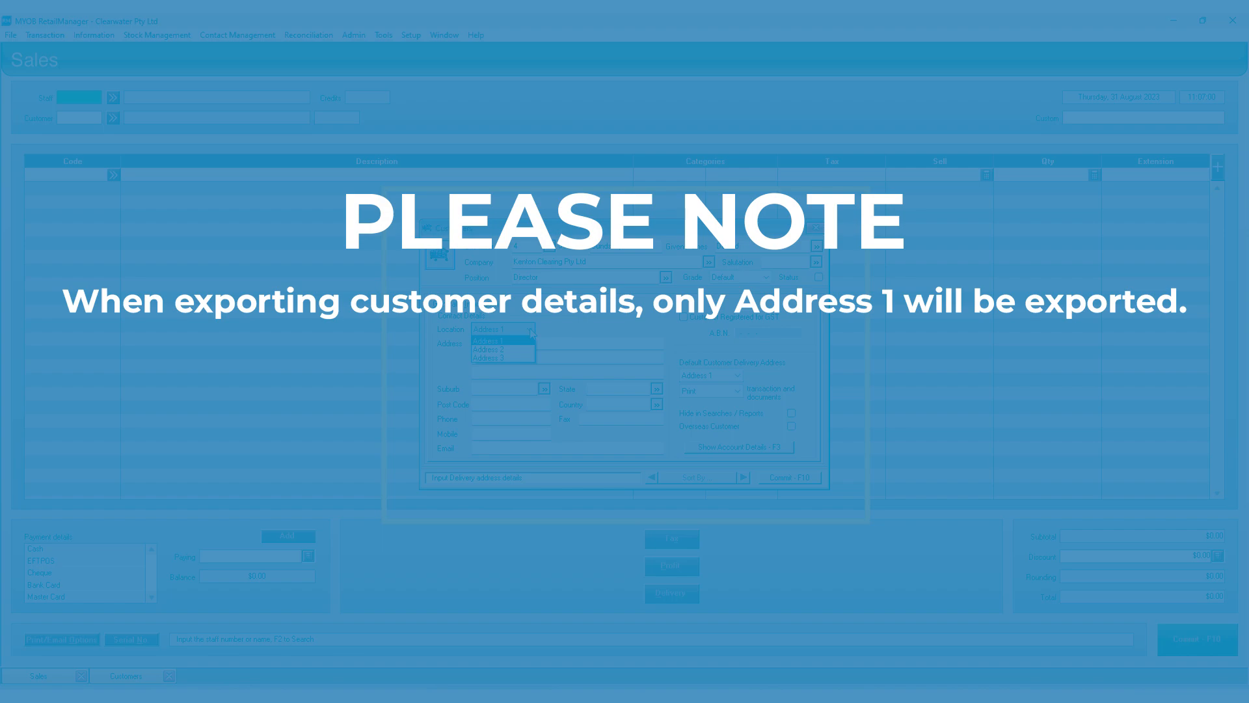
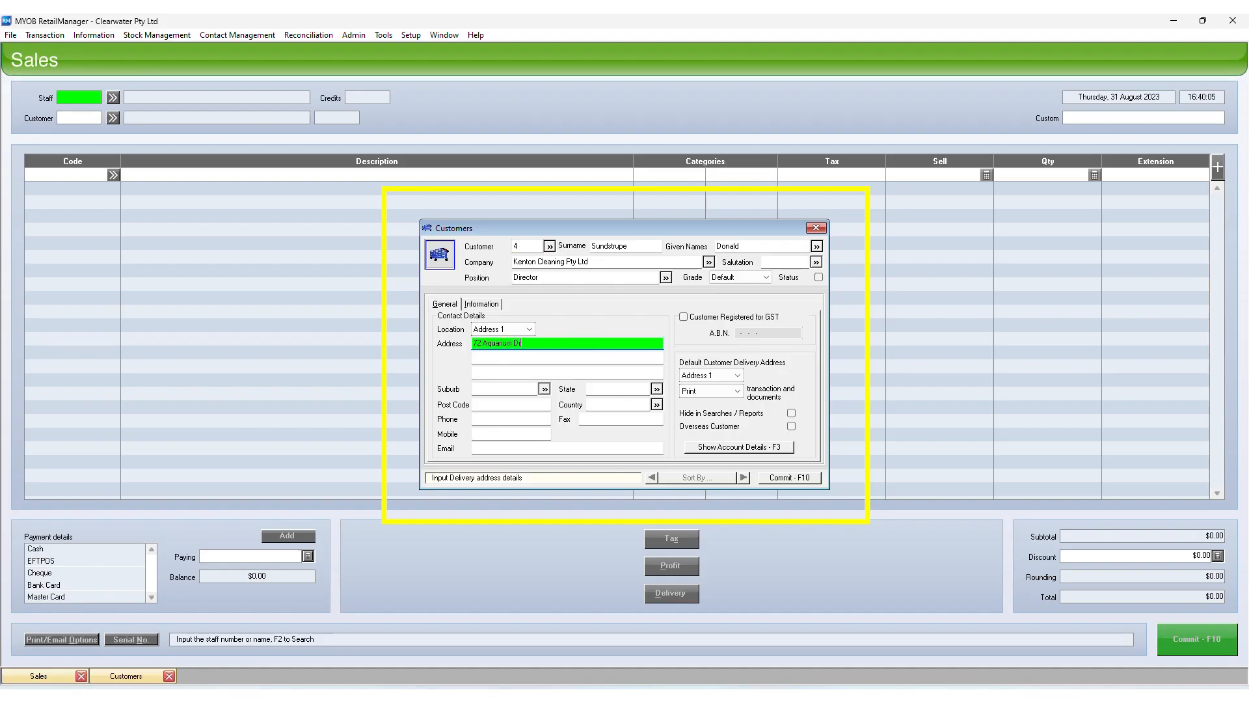
left_click(518, 389)
type("Ferney")
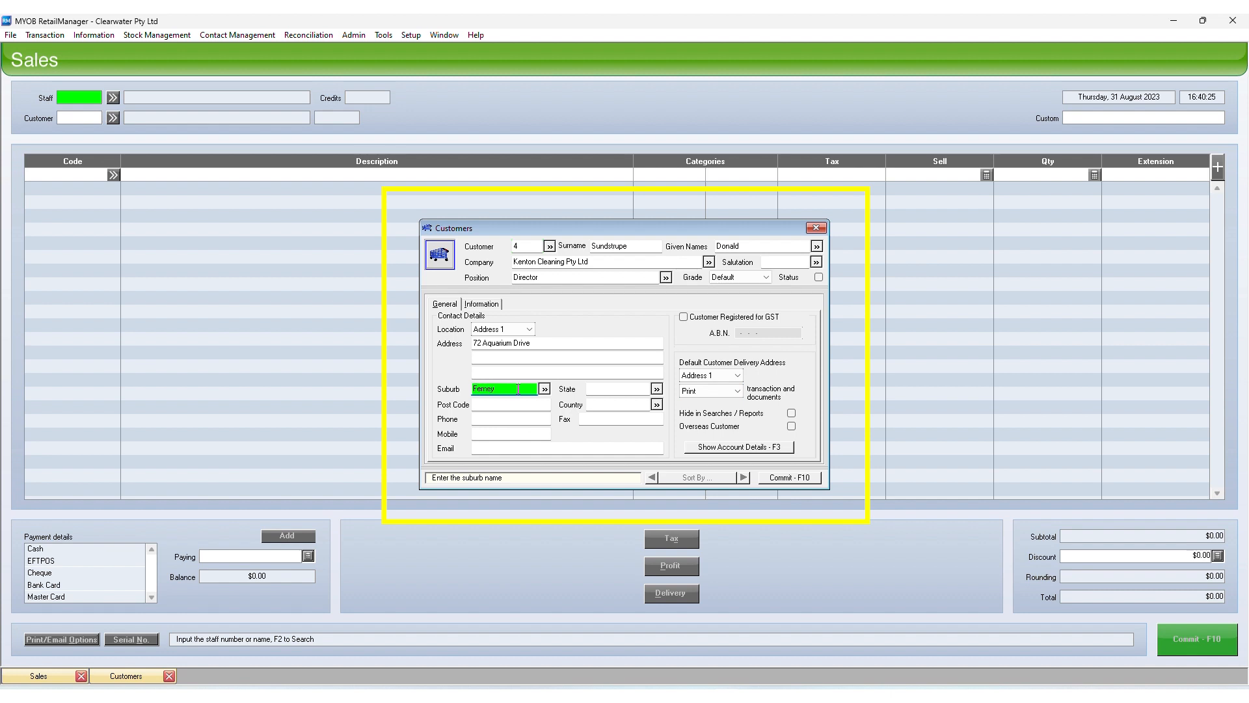
type(" Grove")
key("Tab")
type("QLD")
key("Tab")
type("4055")
Fill in the customer's phone number, fax number and two e-mail addresses
left_click(508, 417)
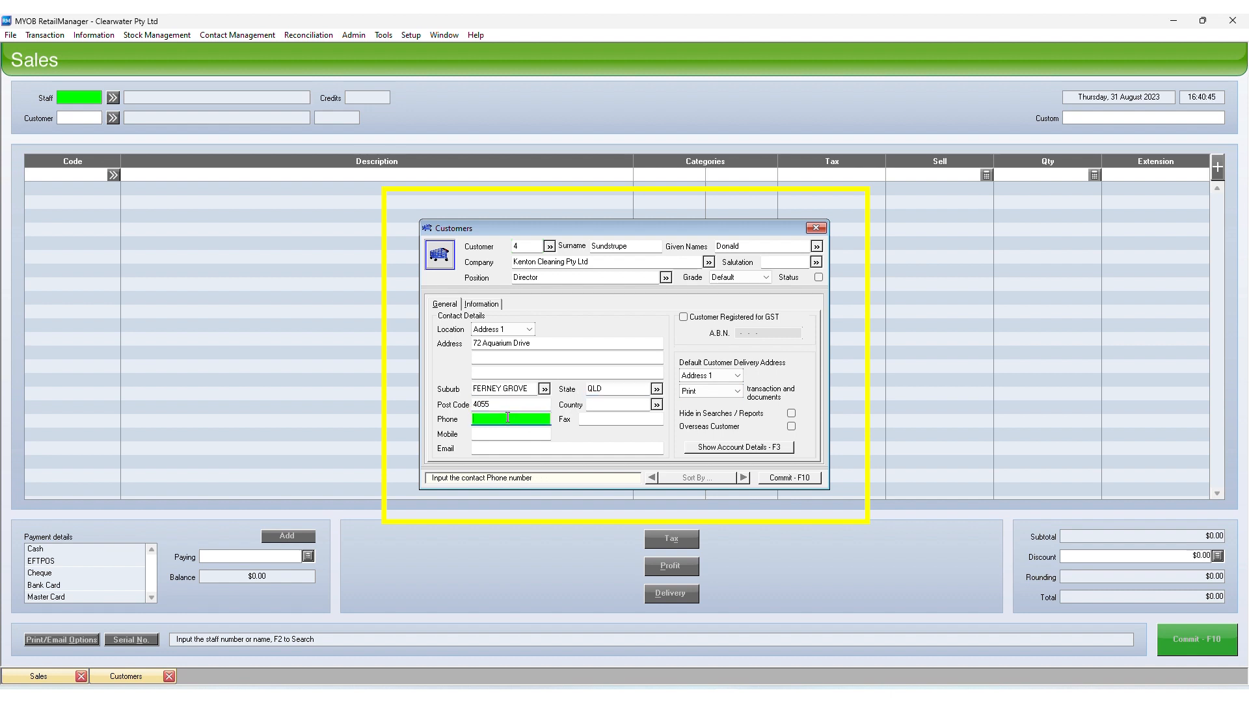
key("Tab")
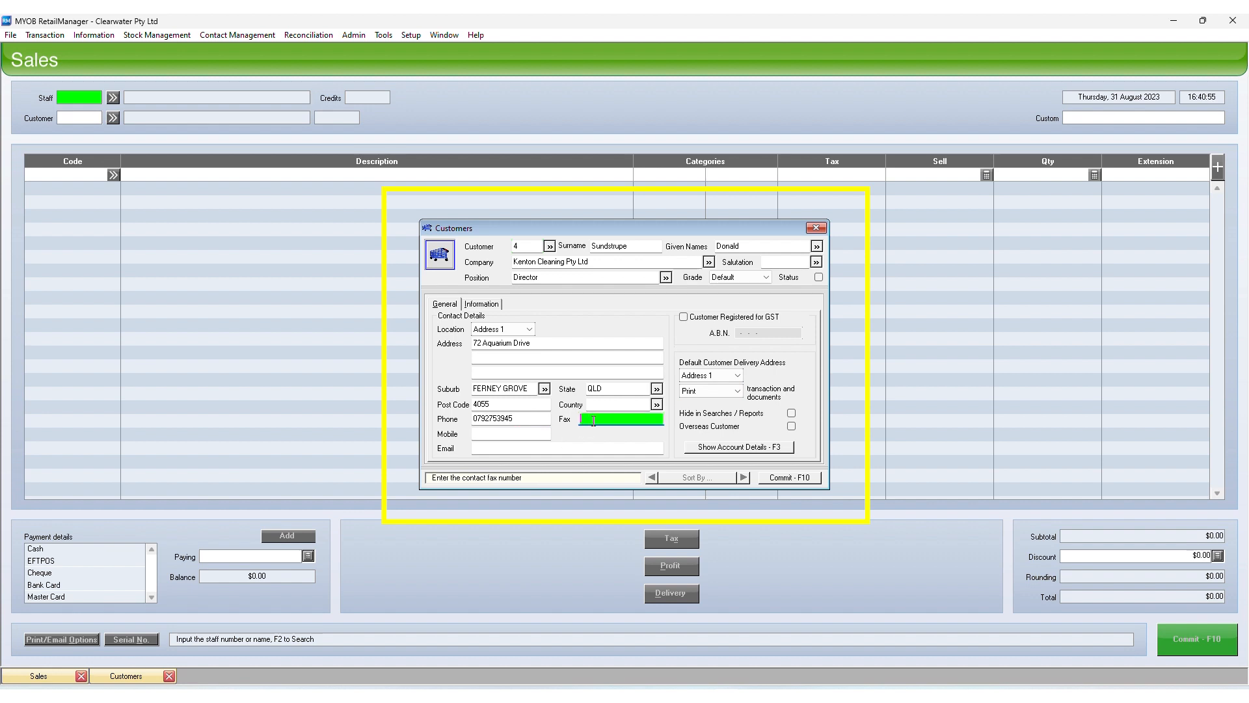
left_click(568, 449)
type("accounts@yourdomain.com.a")
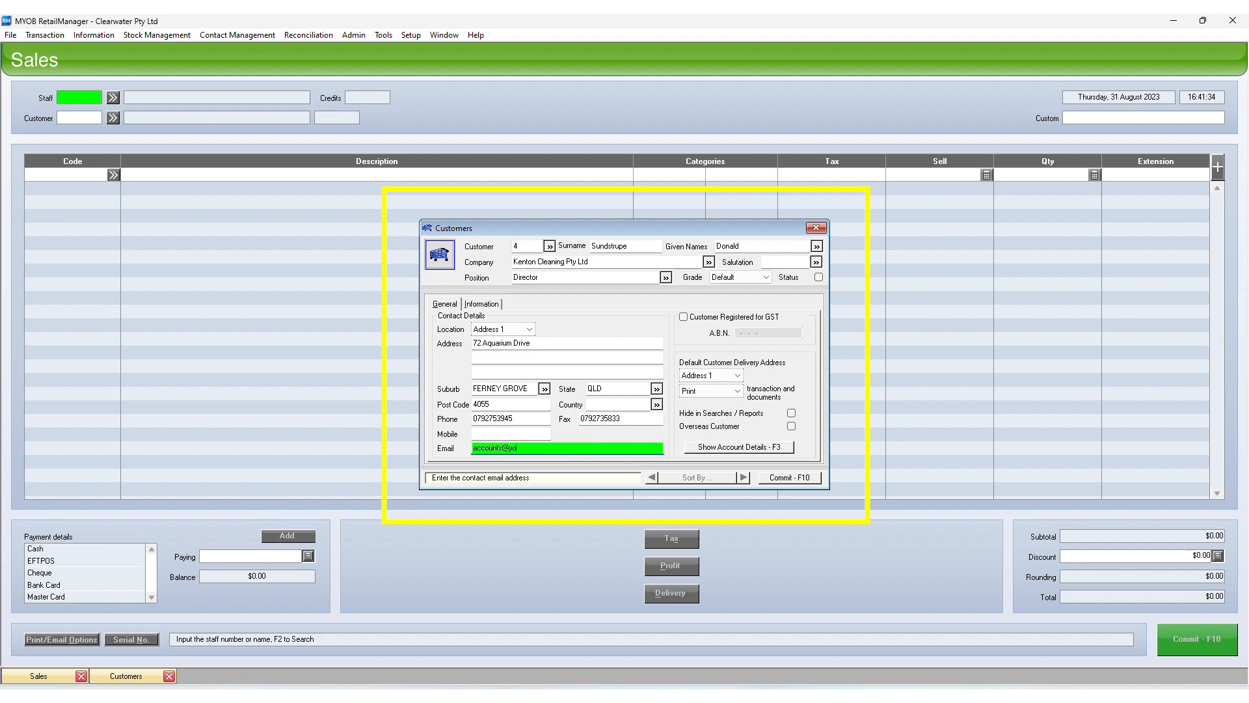
type("ales@yourdomain.com")
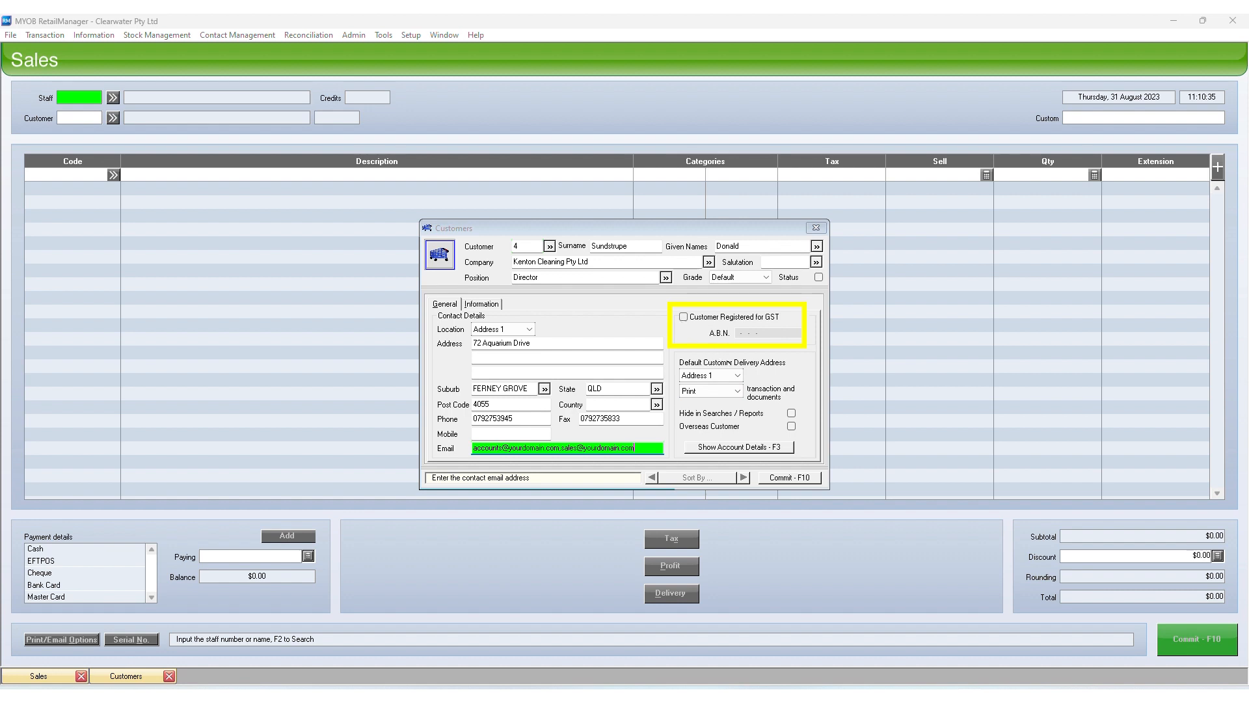
Keep Address 1 and Print as delivery defaults and tick Overseas Customer
left_click(739, 375)
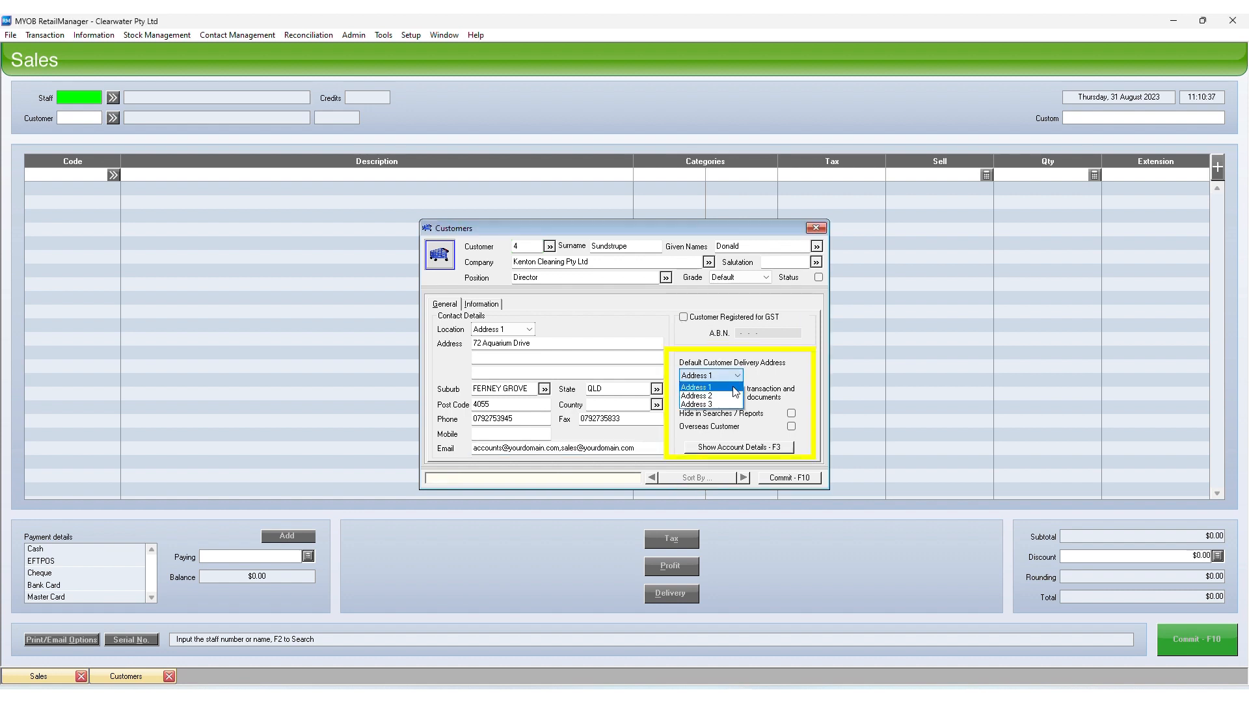
left_click(733, 386)
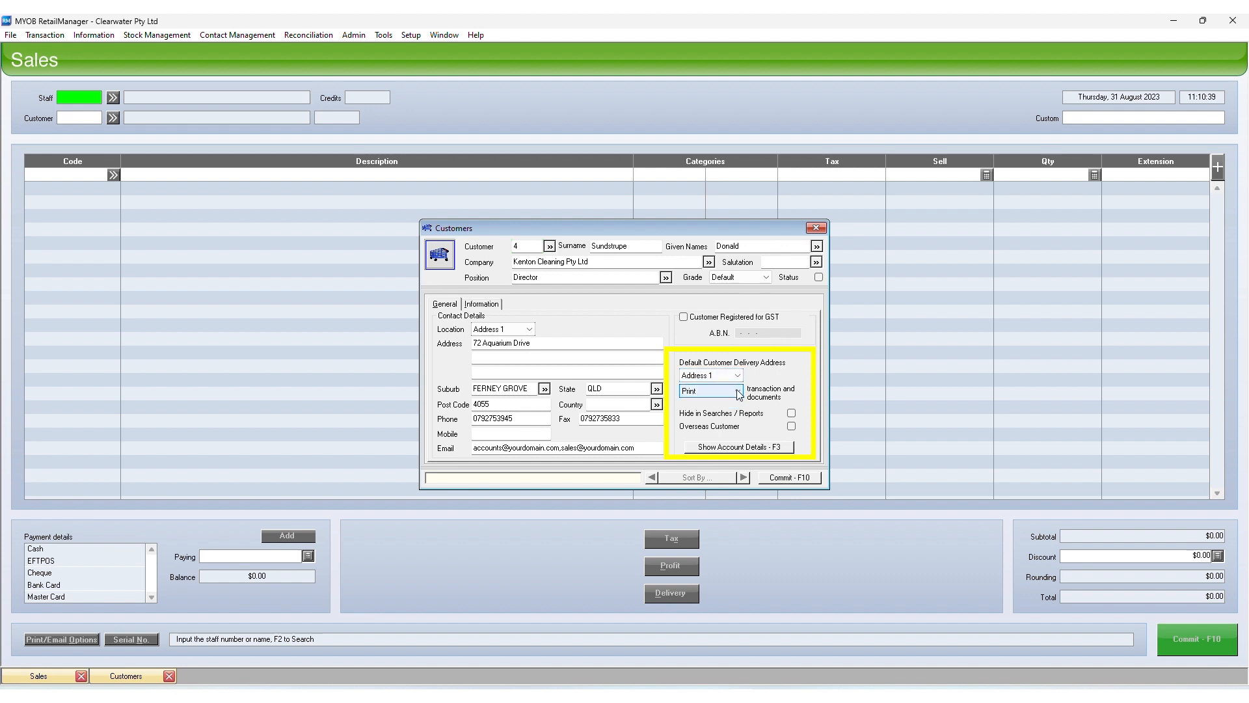
left_click(737, 391)
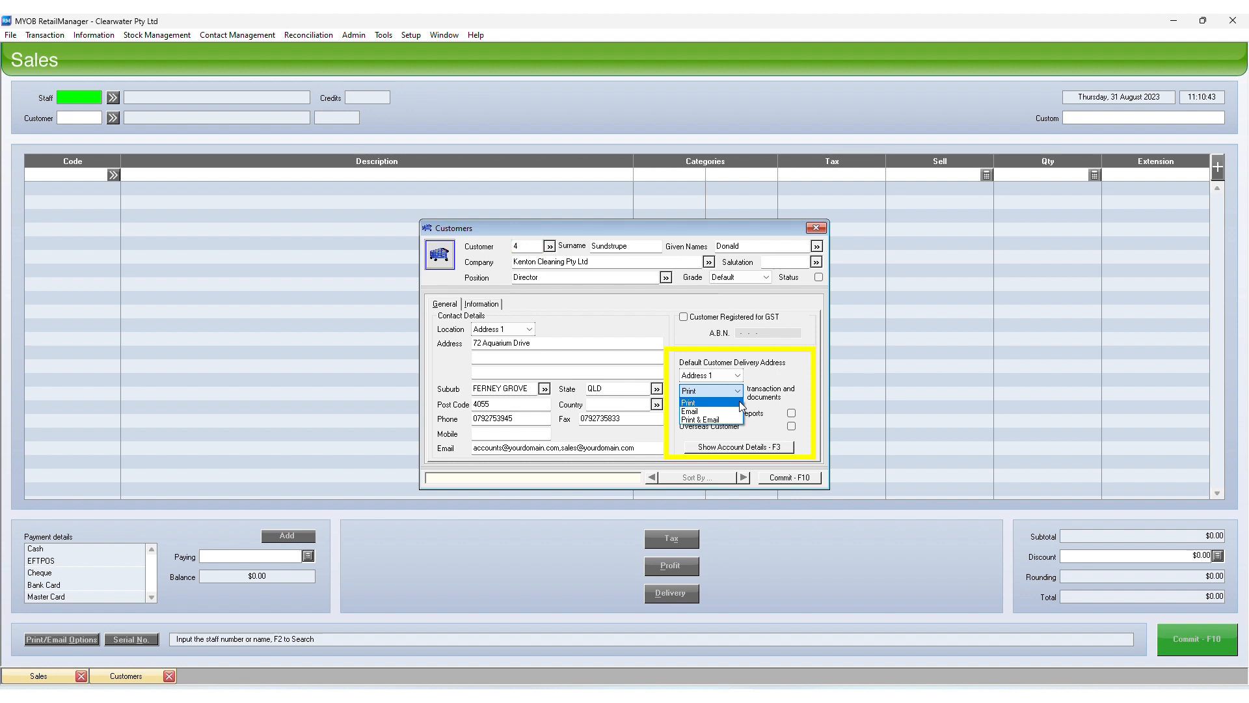
left_click(741, 403)
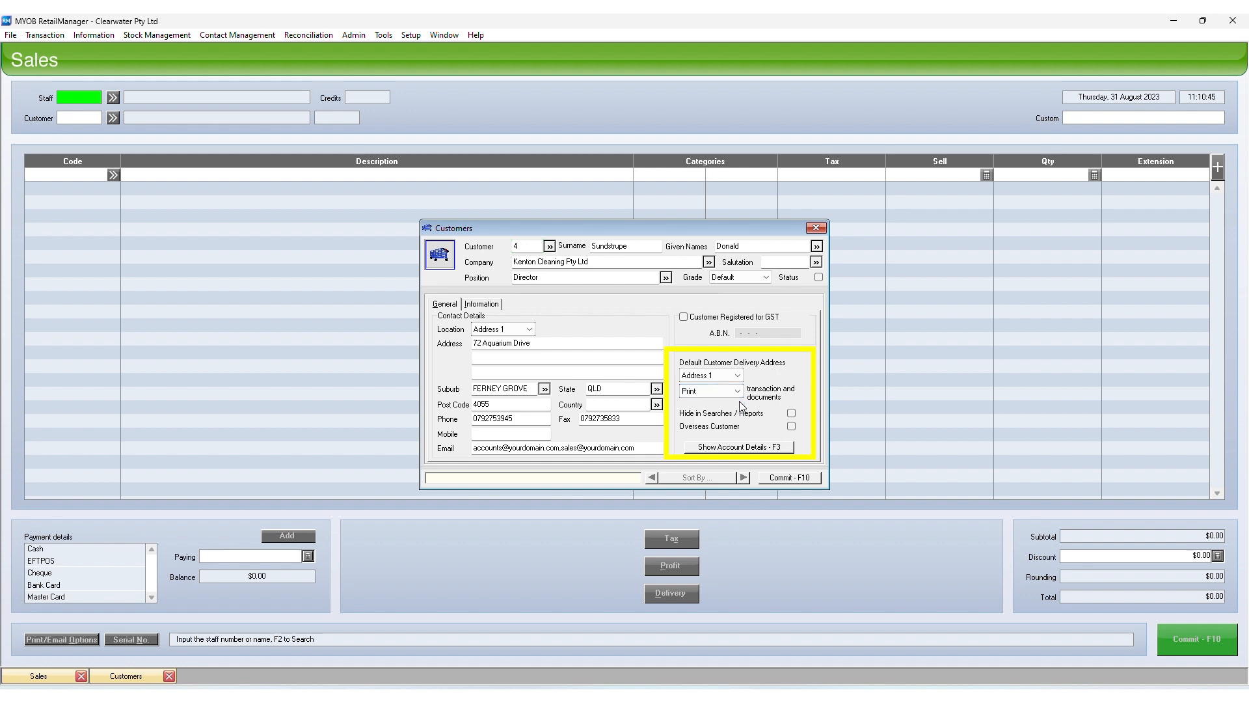
left_click(791, 426)
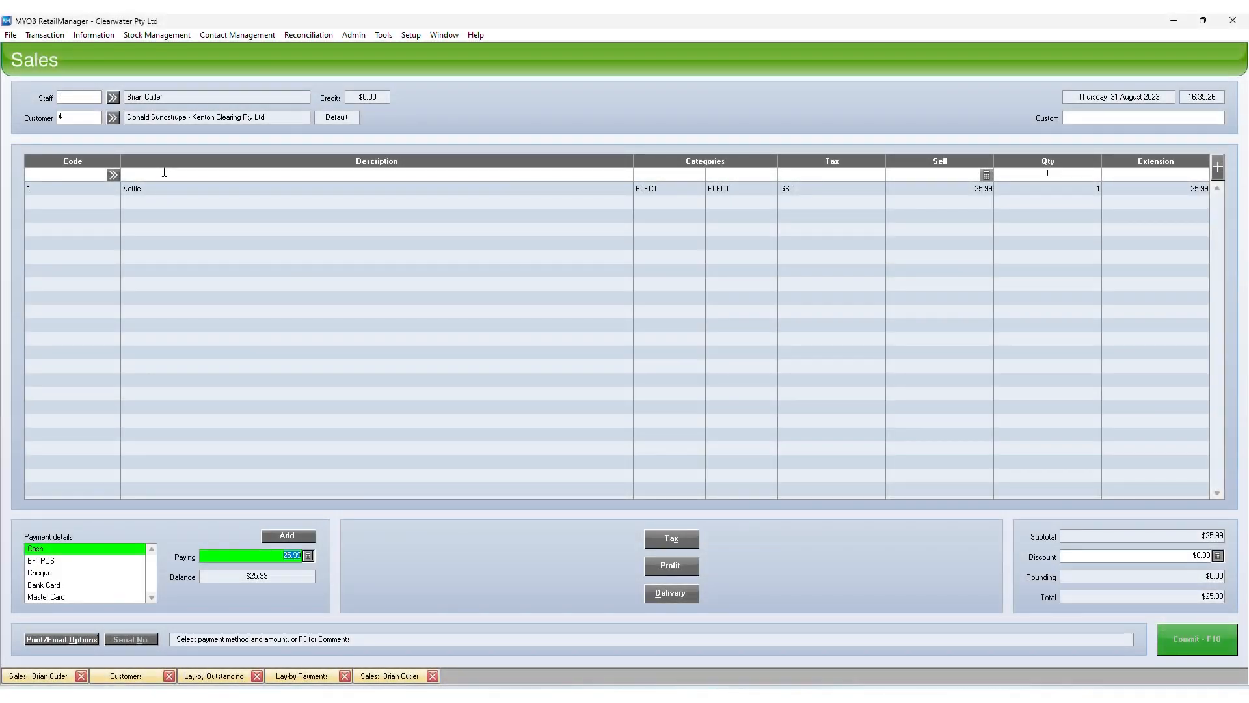
key("F10")
key("Return")
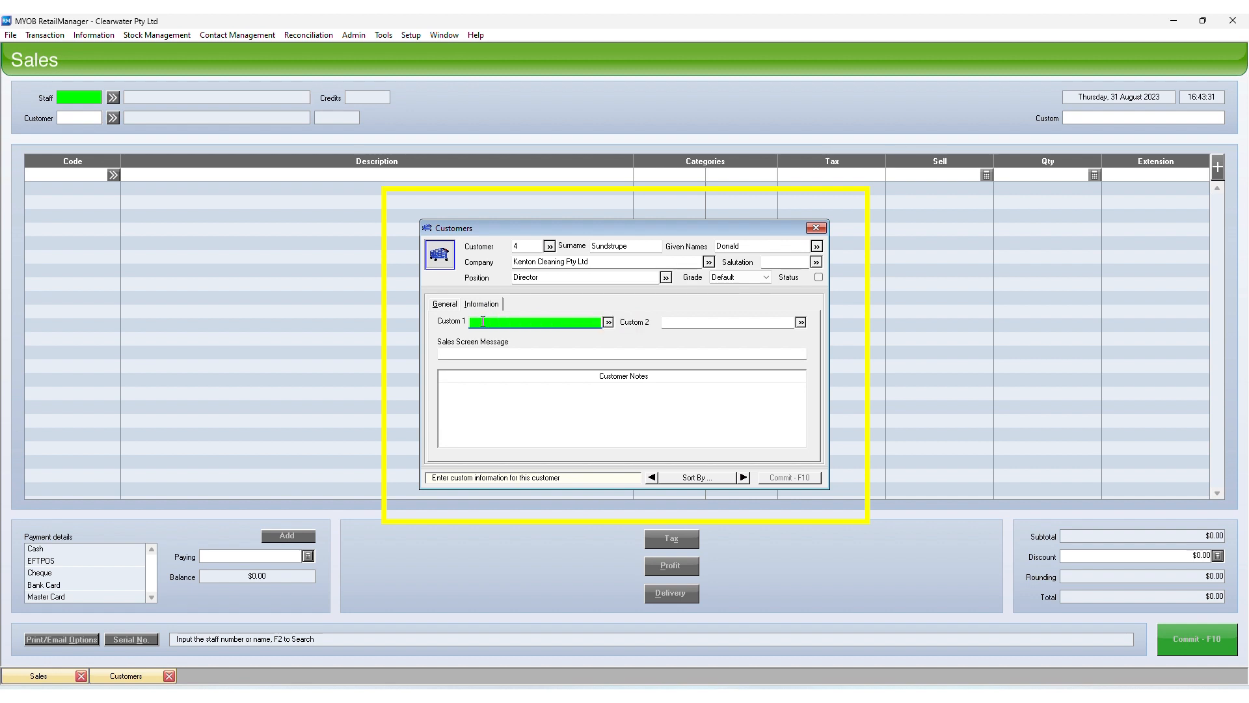
Set Custom 1 to Love coffee, search the contact group filtered to love coffee, and begin the 'VIP customer' message
type("Love co")
type("Love")
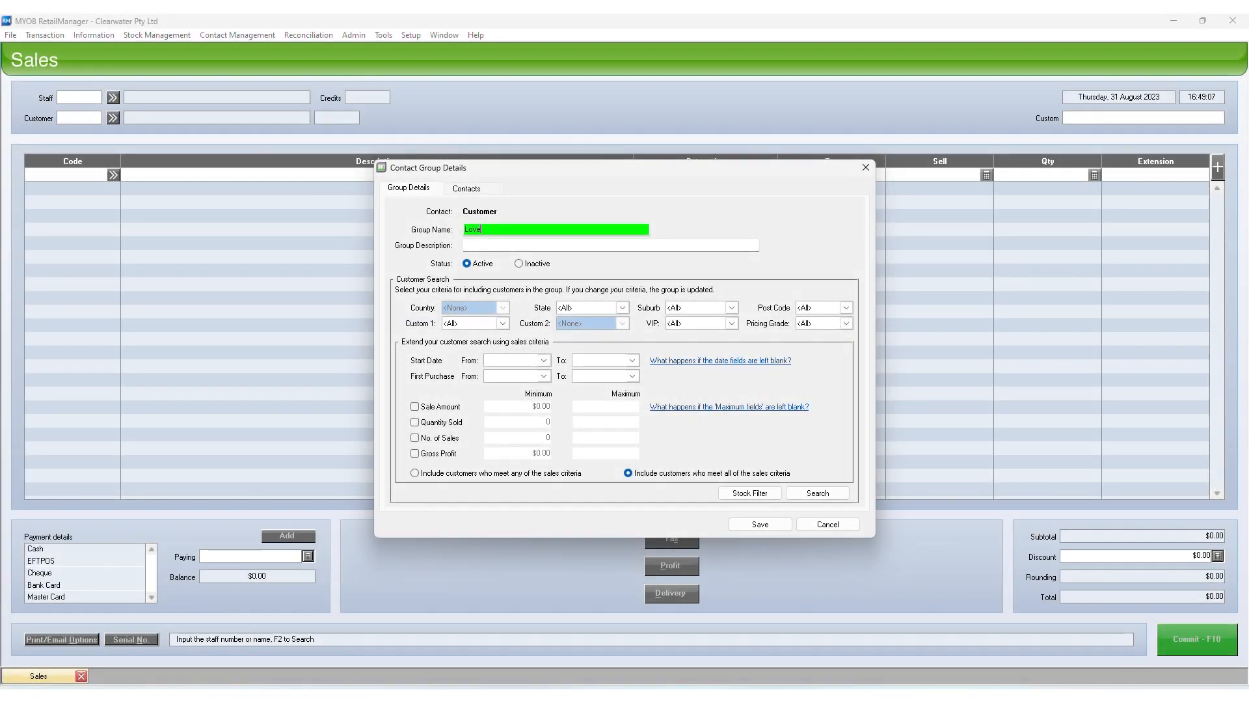
type(" coffee")
left_click(503, 324)
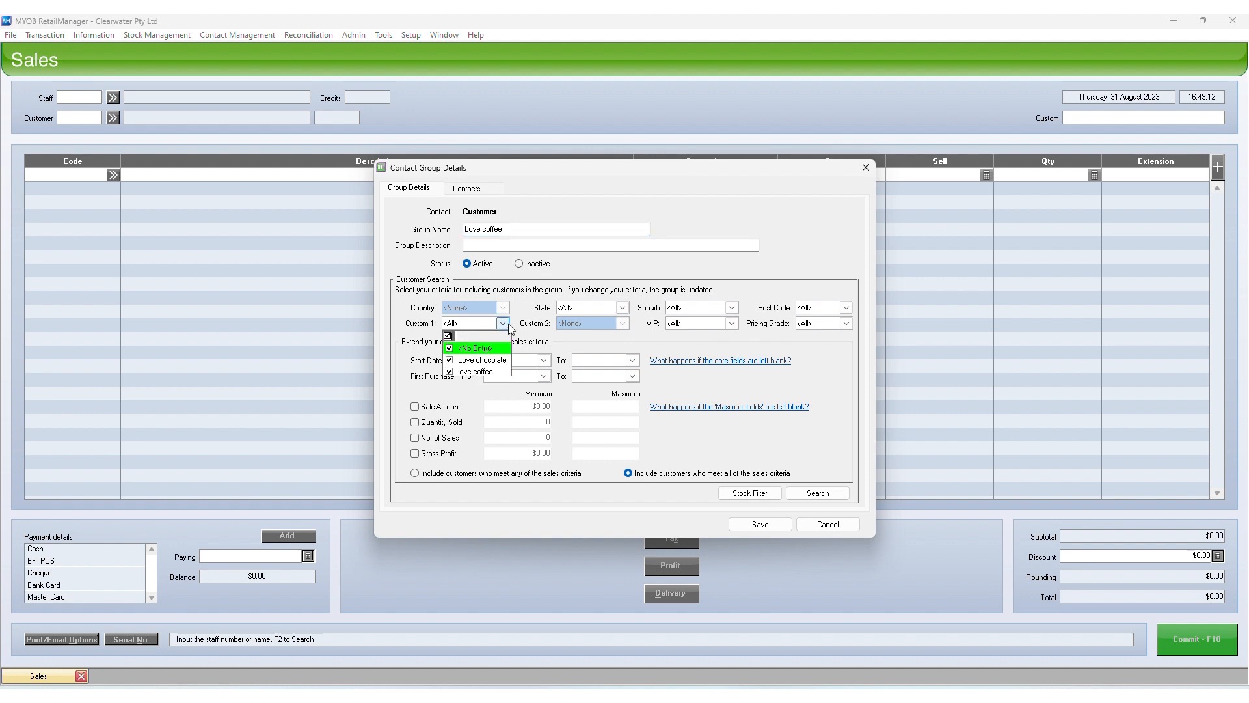
left_click(448, 337)
left_click(449, 371)
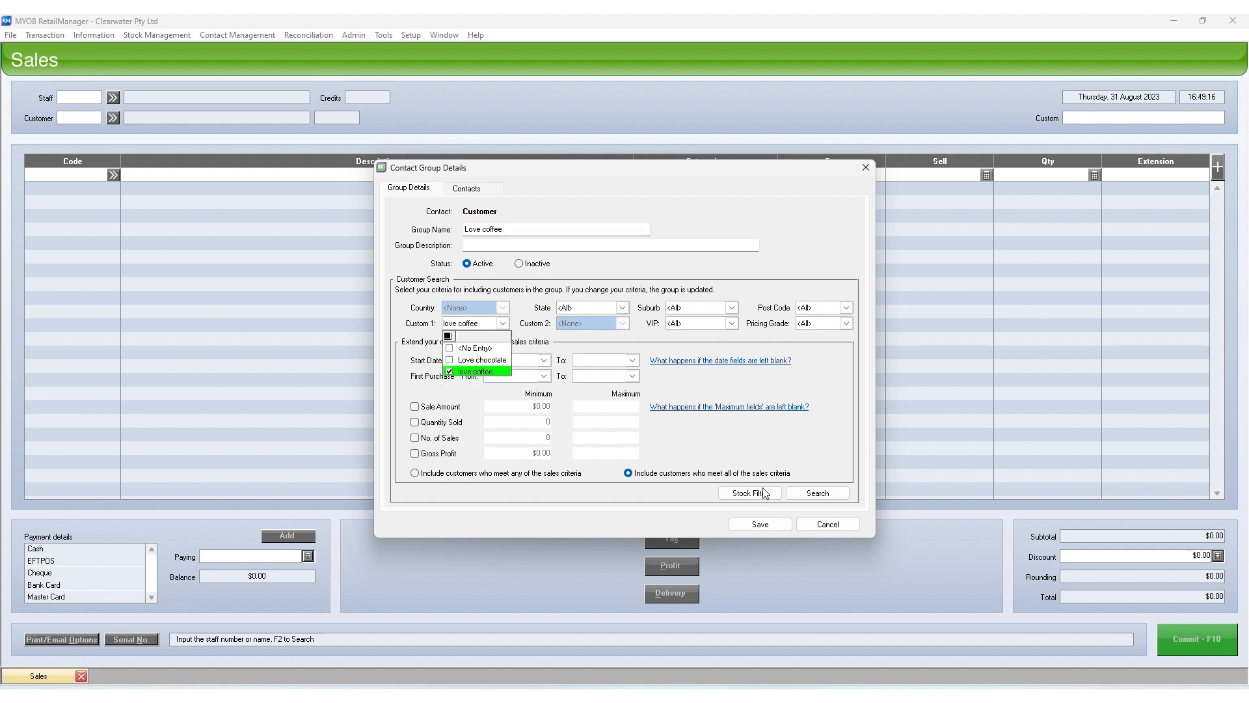
left_click(807, 494)
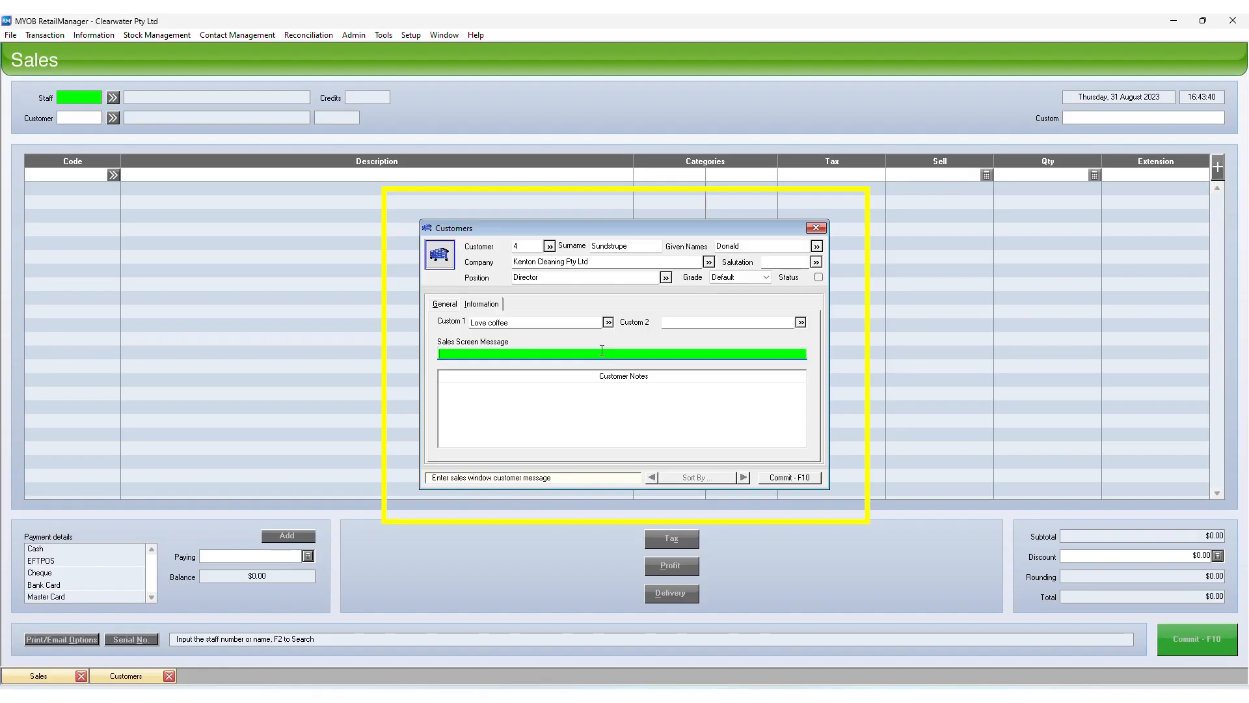
type("VIP customer")
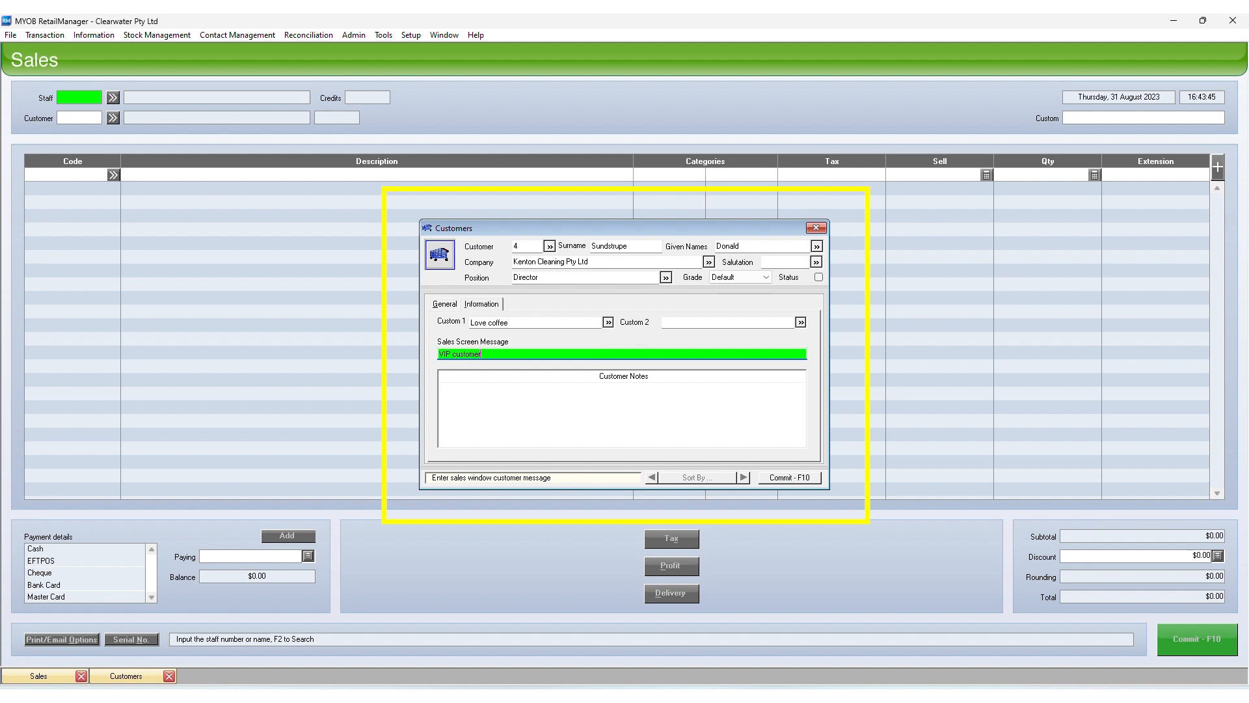
Write 'VIP customer' in the Customer Notes field
left_click(561, 392)
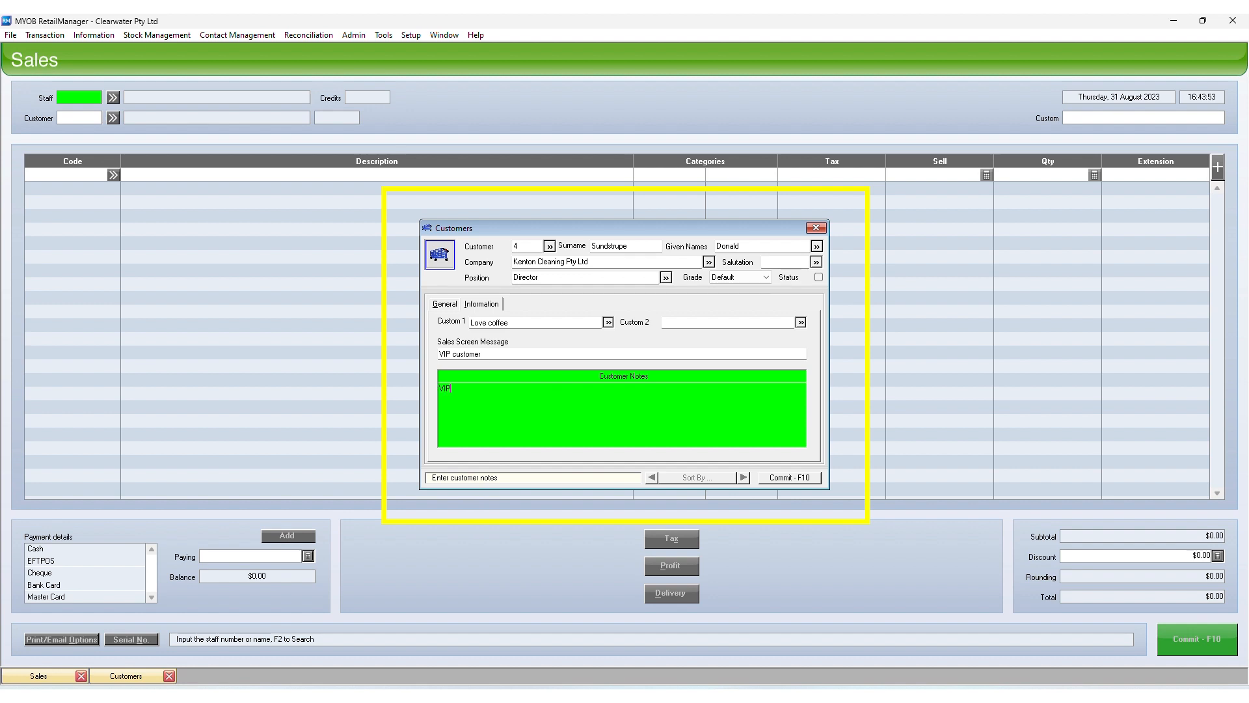
type("VIP customer")
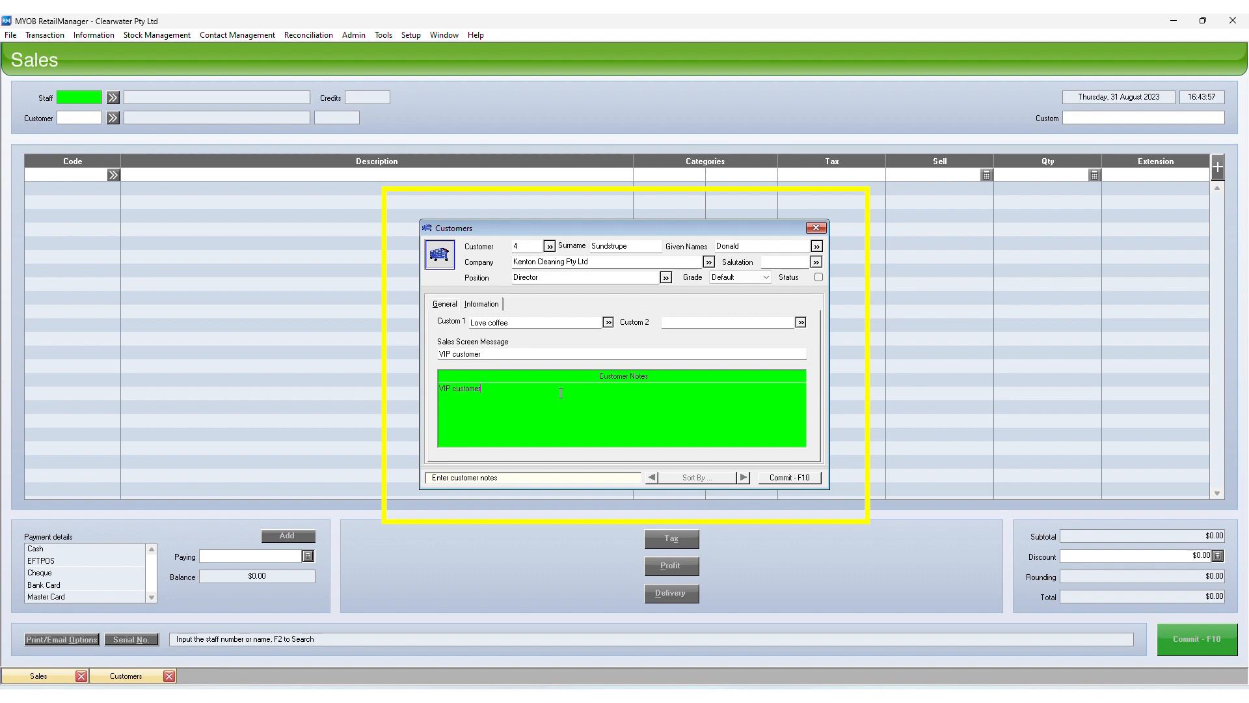